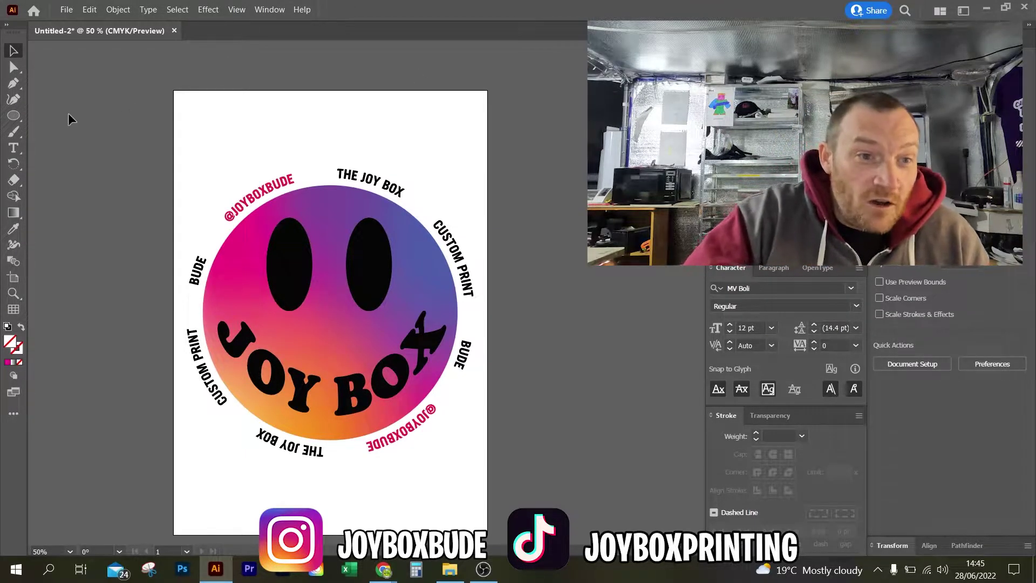
Create a 200 mm by 200 mm circle over the smiley artwork and select it.
left_click(17, 117)
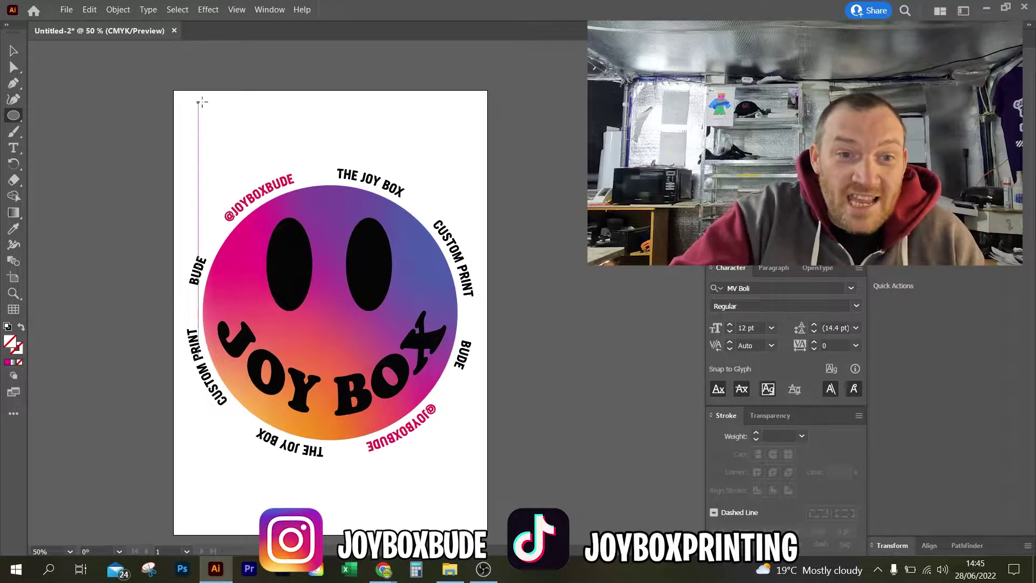
left_click(206, 133)
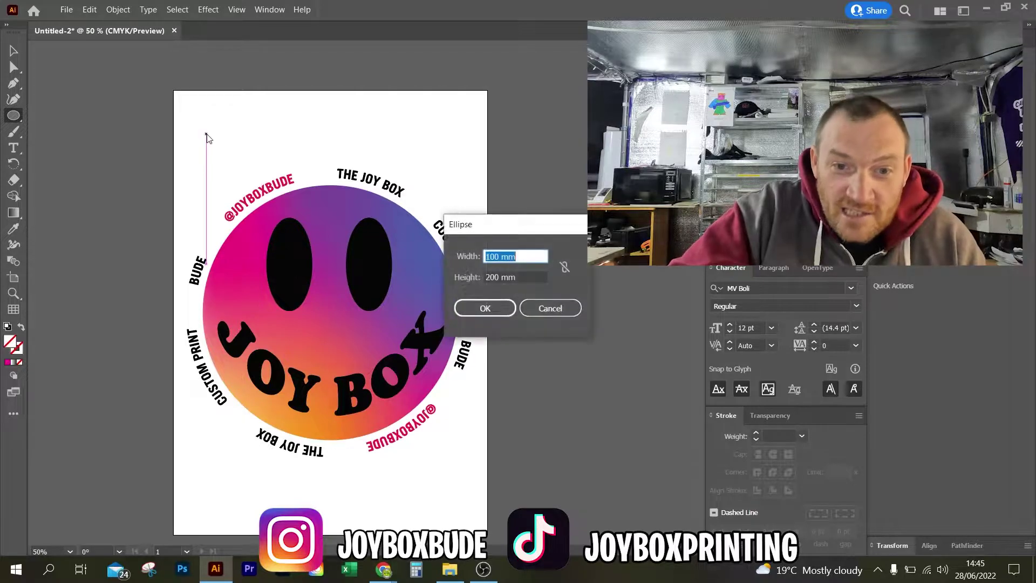
double_click(497, 257)
type("200")
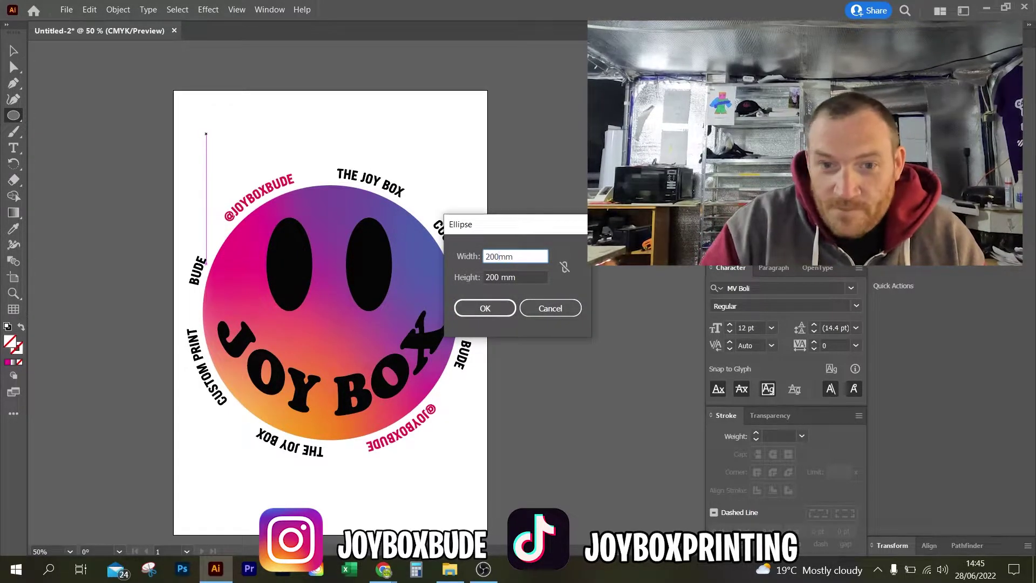
key("Return")
left_click(15, 52)
left_click(374, 101)
left_click(393, 142)
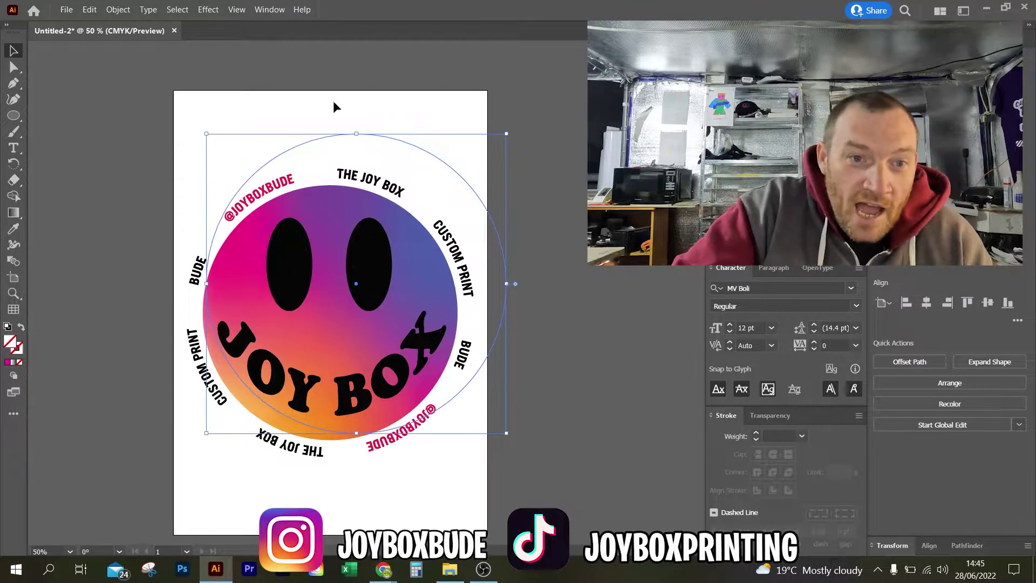
Examine the thin magenta stroke at the upper edge of the large circle up close.
left_click(13, 293)
left_click_drag(366, 138, 620, 162)
left_click_drag(365, 134, 478, 146)
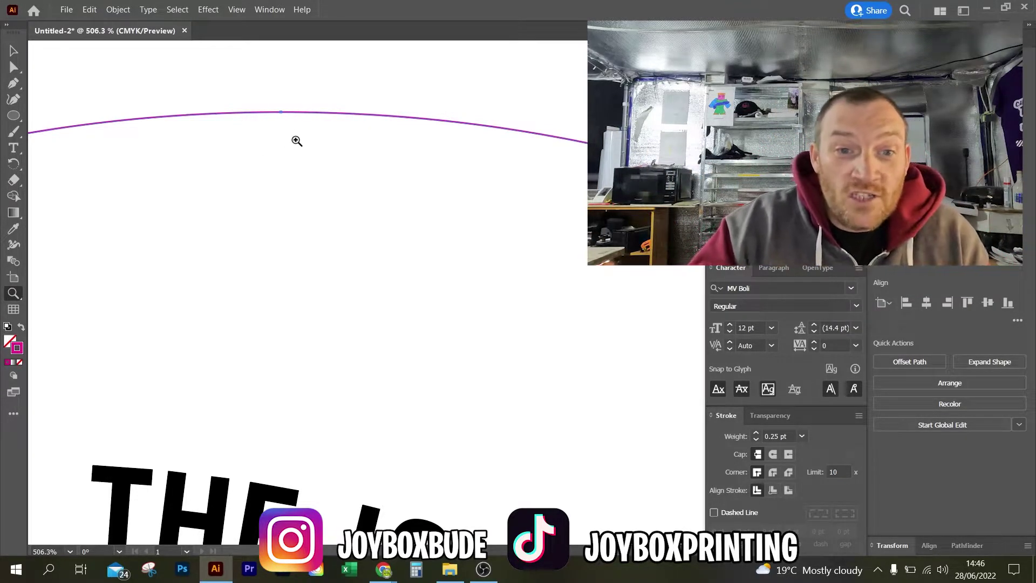
left_click_drag(310, 111, 436, 134)
left_click(210, 111)
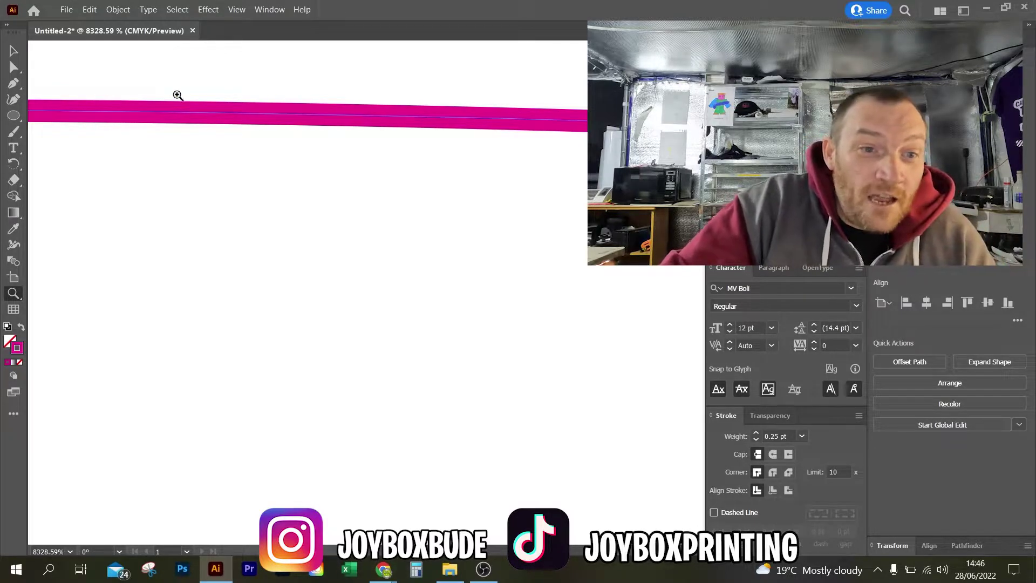
scroll(136, 116, "down", 7)
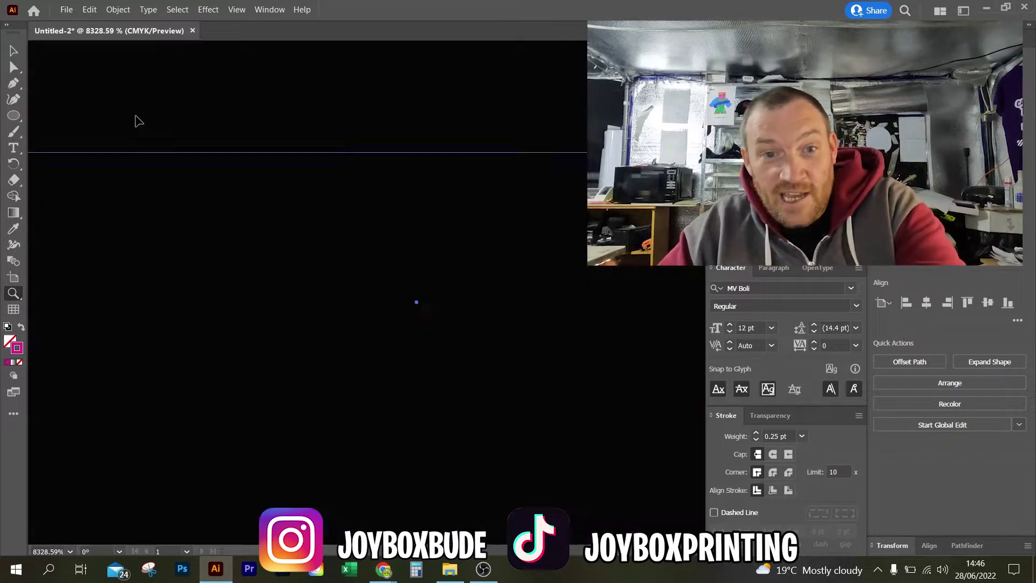
scroll(136, 115, "down", 8)
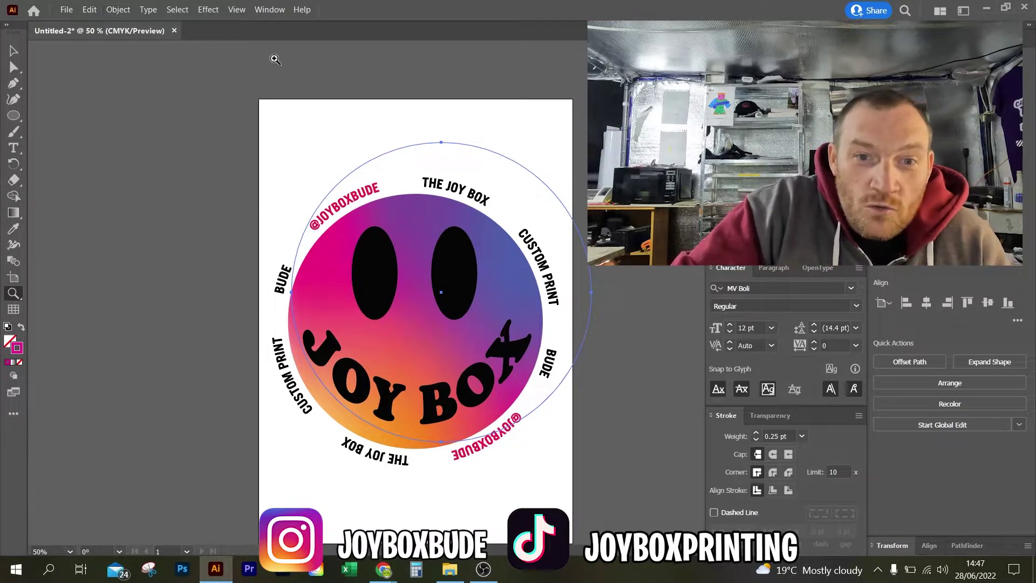
Flatten the circle's transparency with Convert All Strokes to Outlines turned off.
left_click(13, 50)
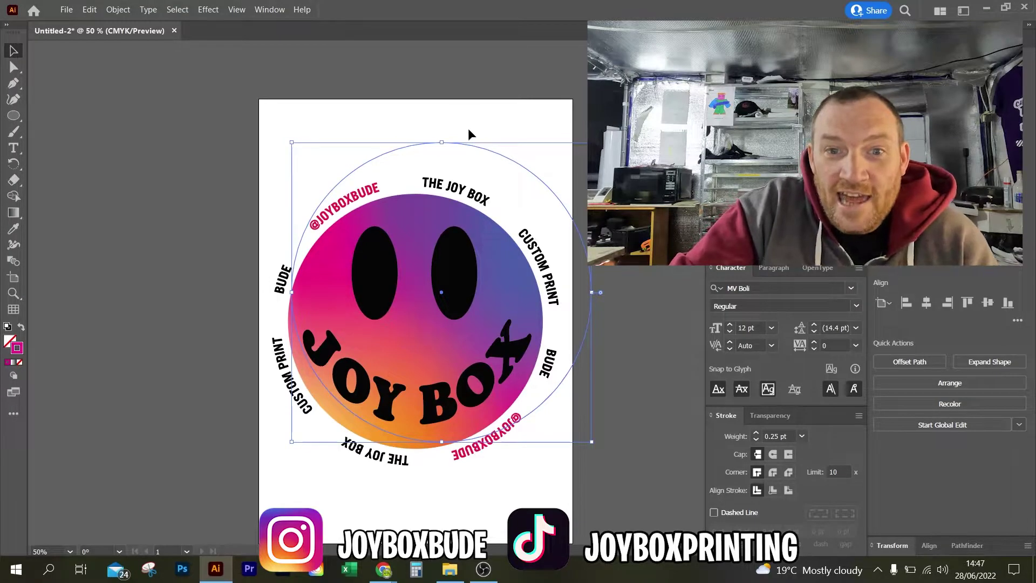
left_click(121, 14)
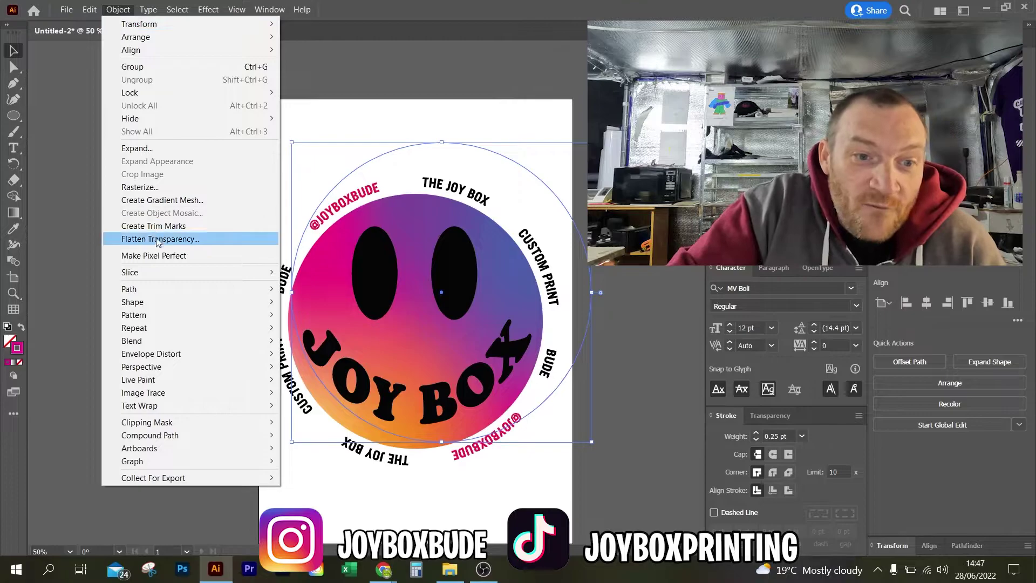
left_click(179, 241)
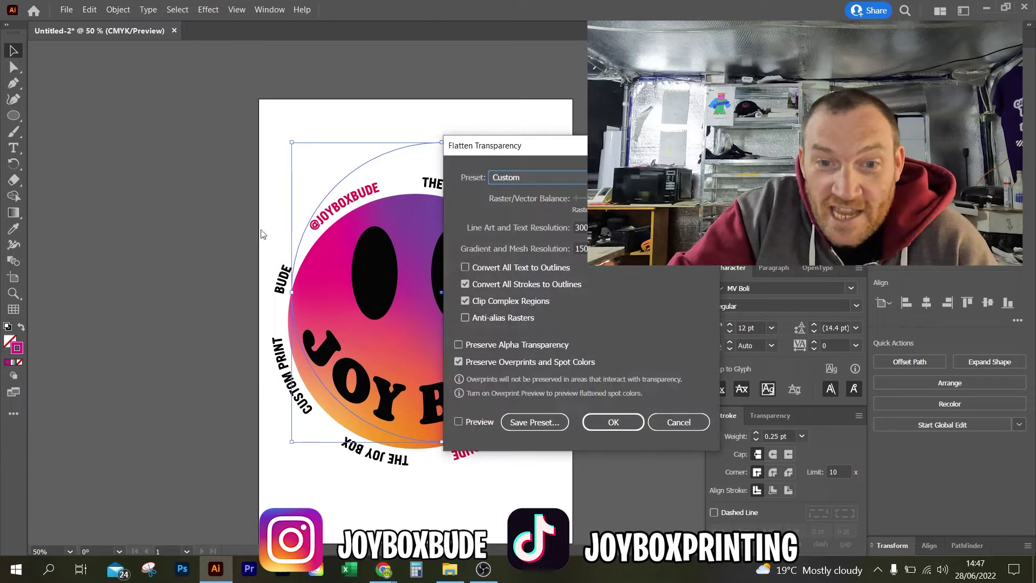
left_click_drag(597, 147, 454, 128)
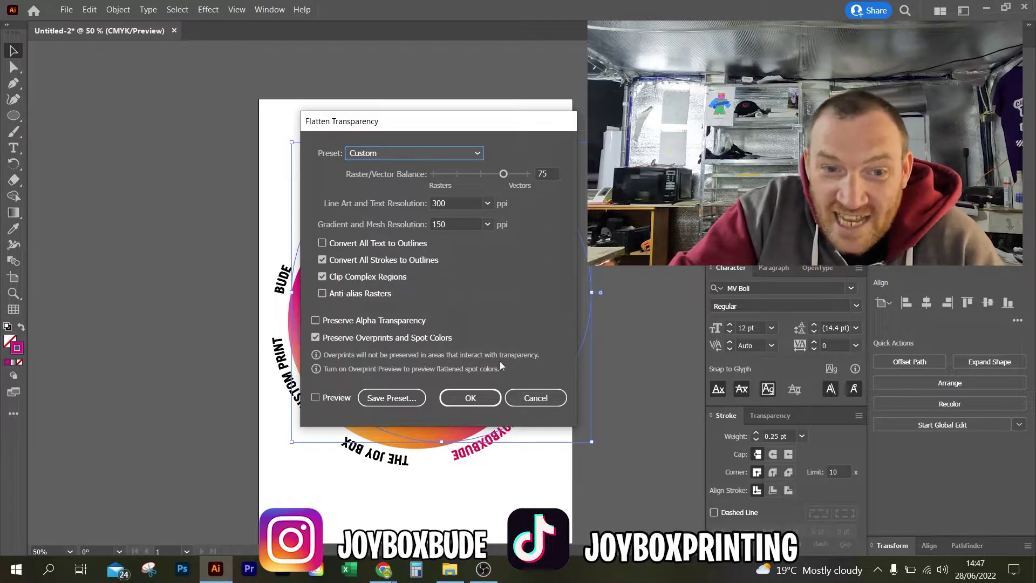
left_click(330, 260)
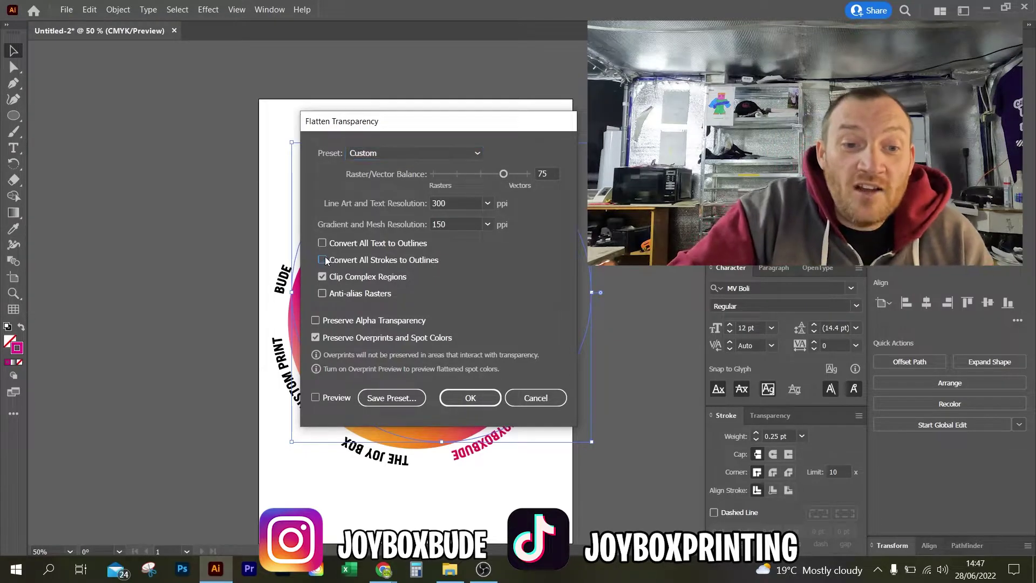
left_click(470, 398)
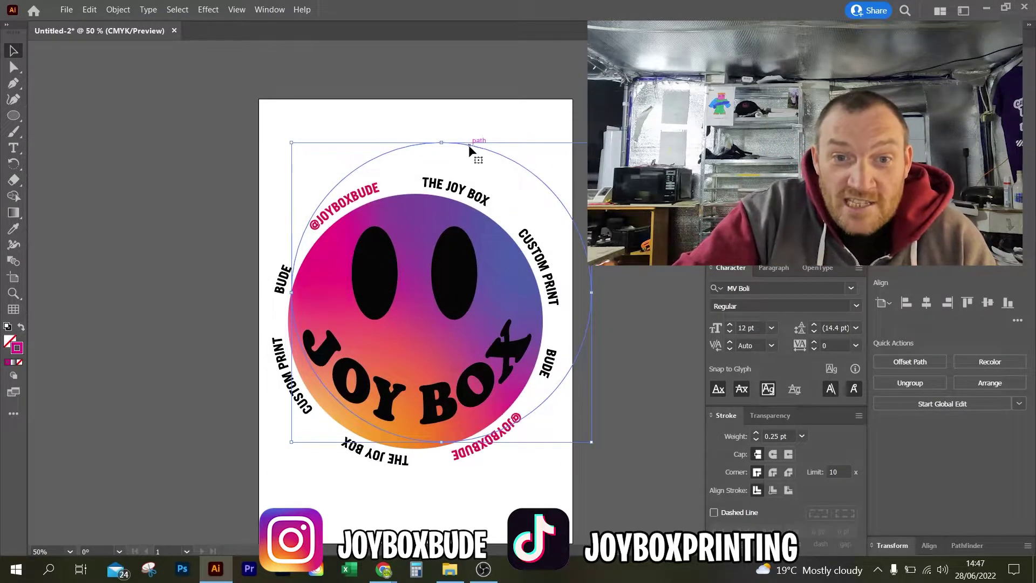
Move the flattened circle off the artboard into the empty area to its left.
left_click_drag(473, 143, 442, 154)
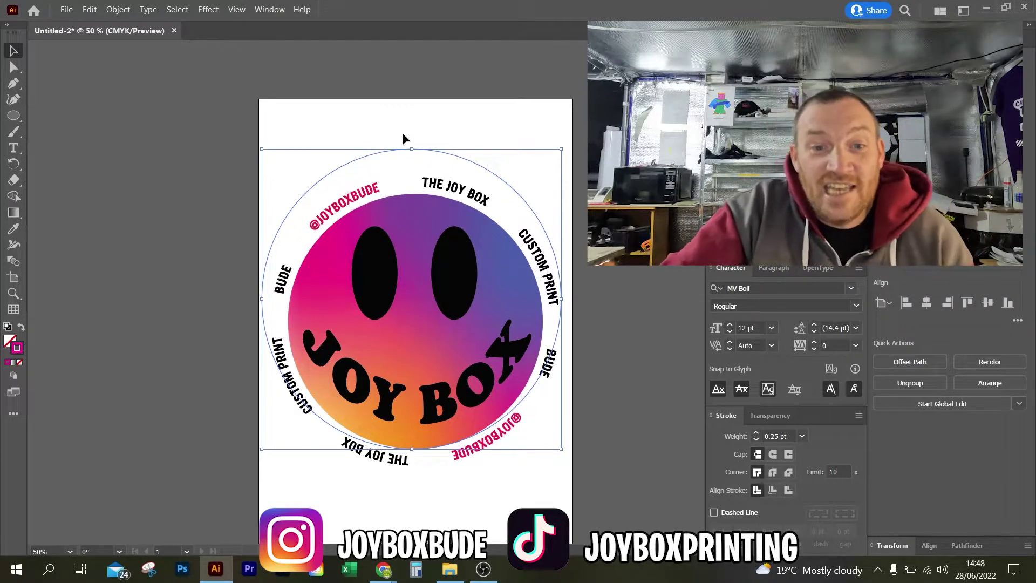
left_click_drag(425, 147, 119, 134)
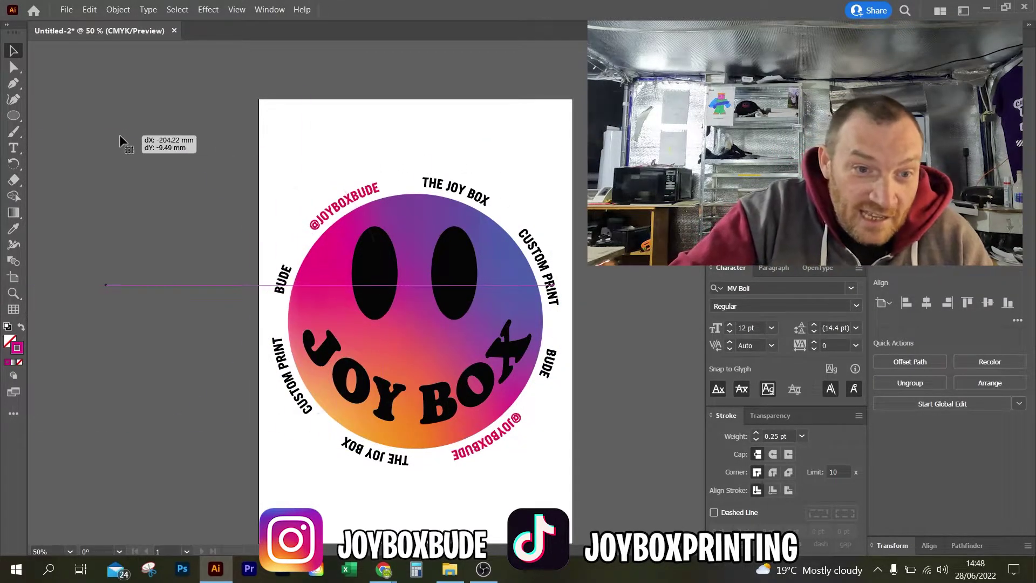
scroll(119, 135, "down", 3)
scroll(599, 521, "left", 6)
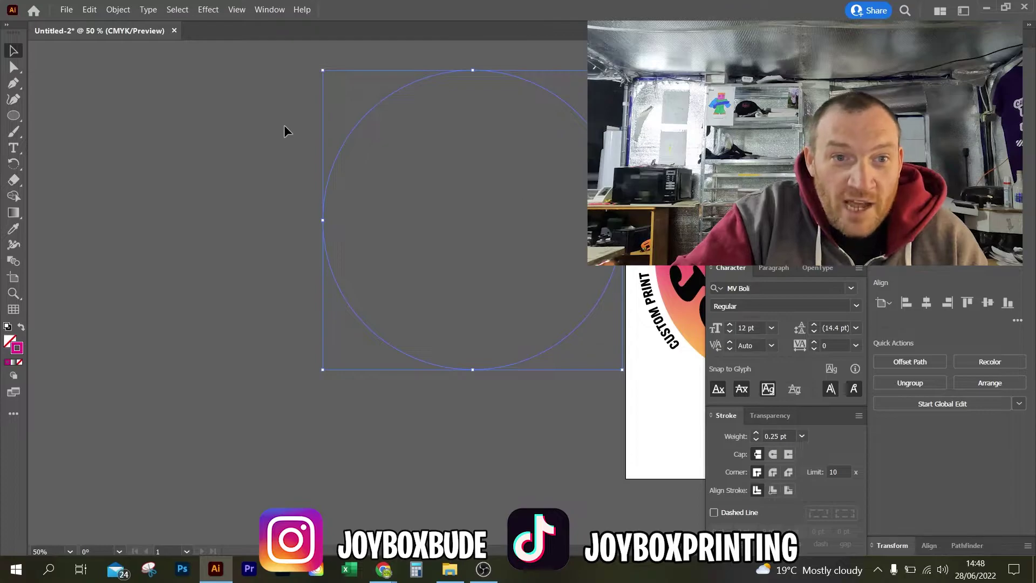
Flatten the circle's transparency with Convert All Strokes to Outlines enabled, and move it farther from the artboard.
left_click(118, 9)
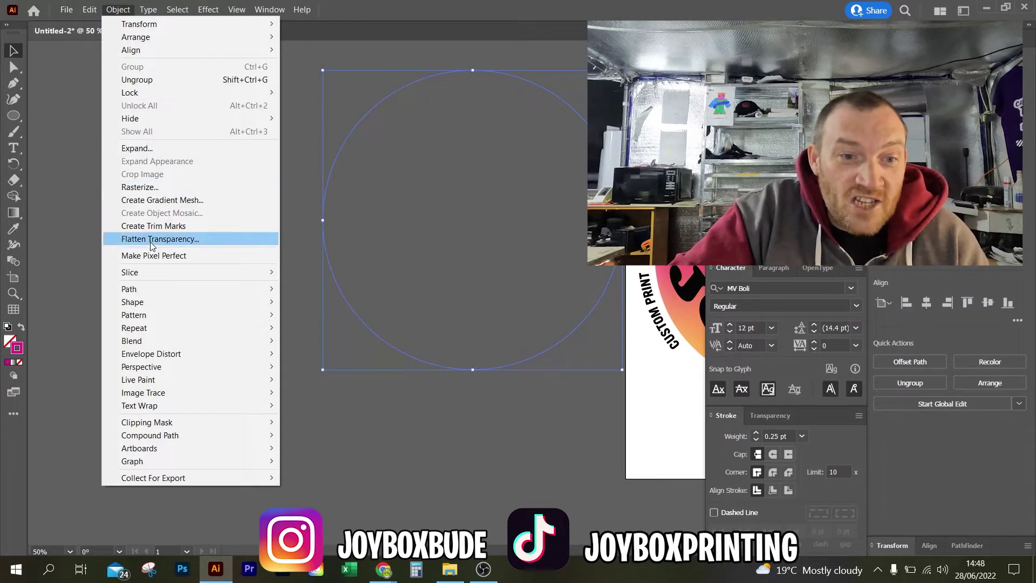
left_click(215, 238)
left_click(366, 259)
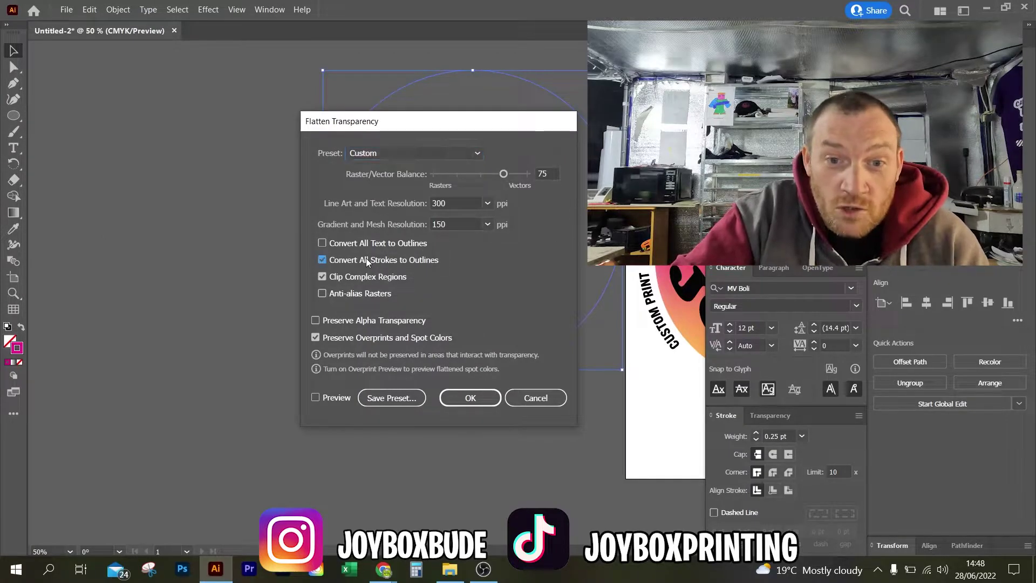
left_click(472, 399)
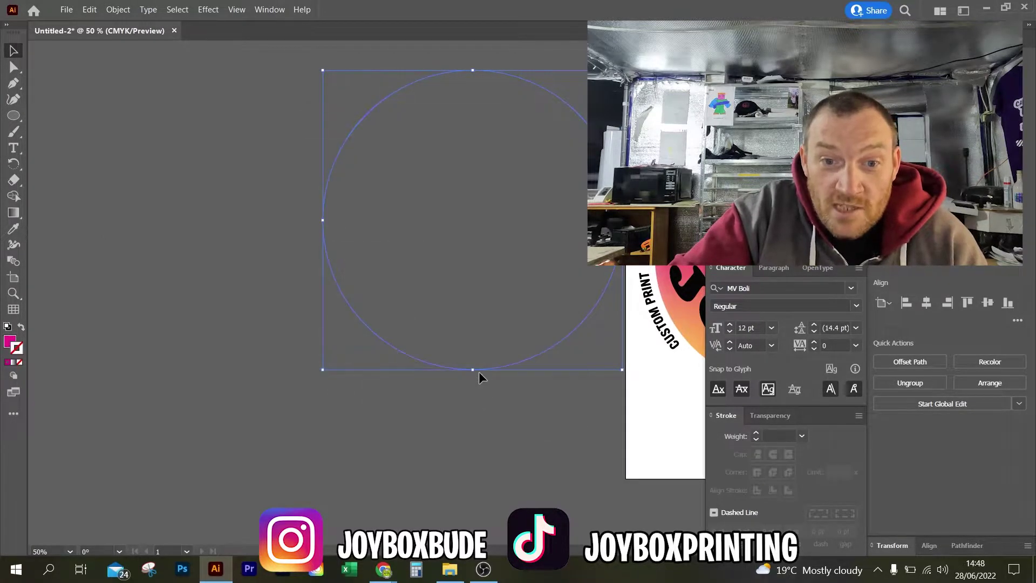
left_click_drag(550, 93, 394, 109)
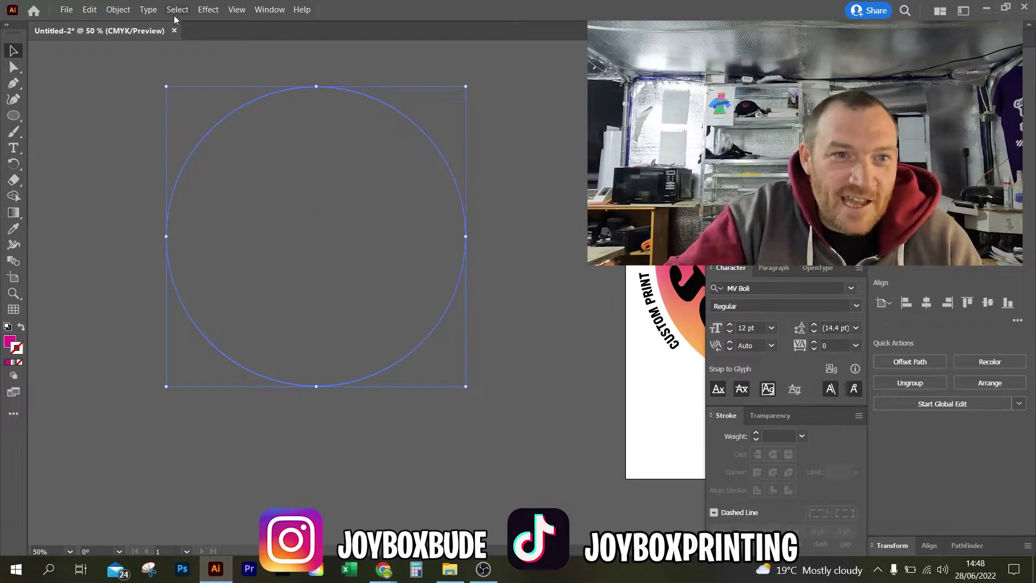
left_click(118, 10)
left_click(197, 242)
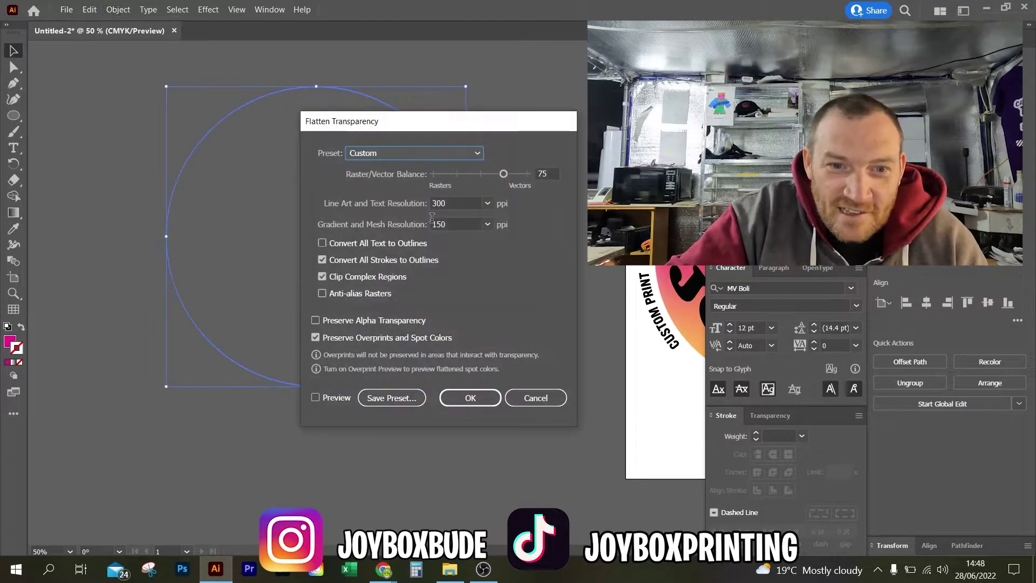
left_click(537, 398)
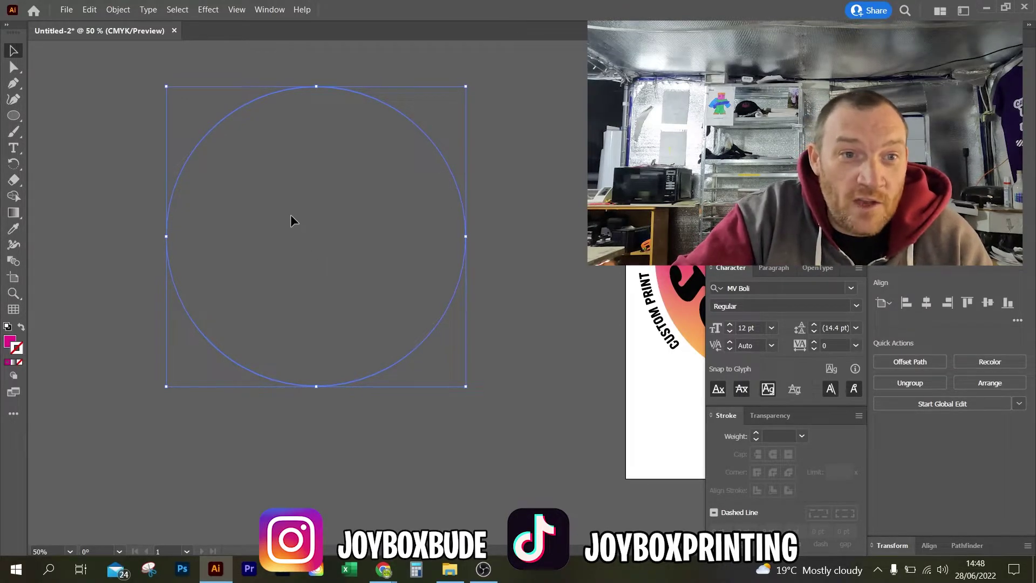
Apply Flatten Transparency to the circle again with Convert All Strokes to Outlines disabled.
left_click(120, 11)
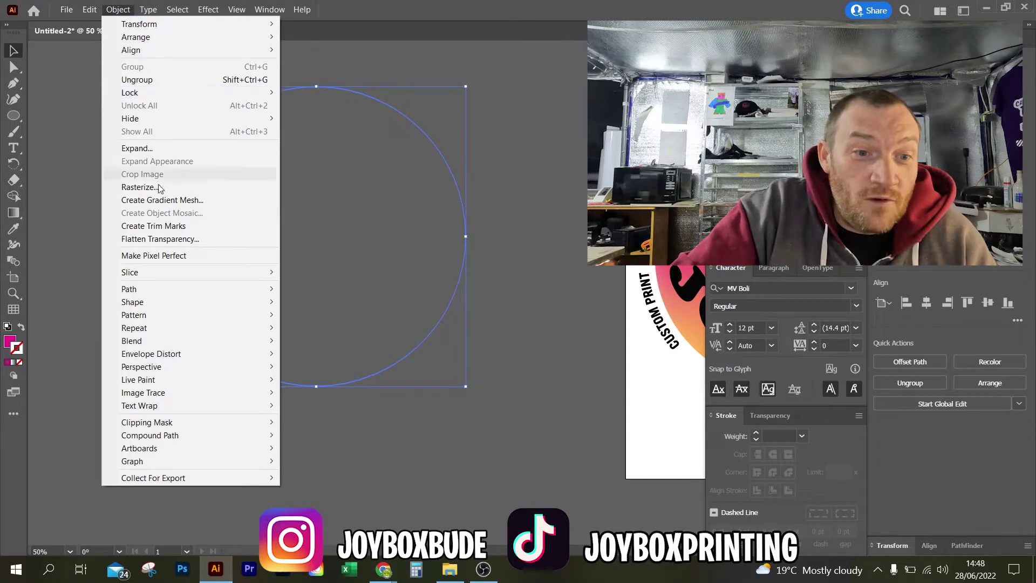
left_click(167, 243)
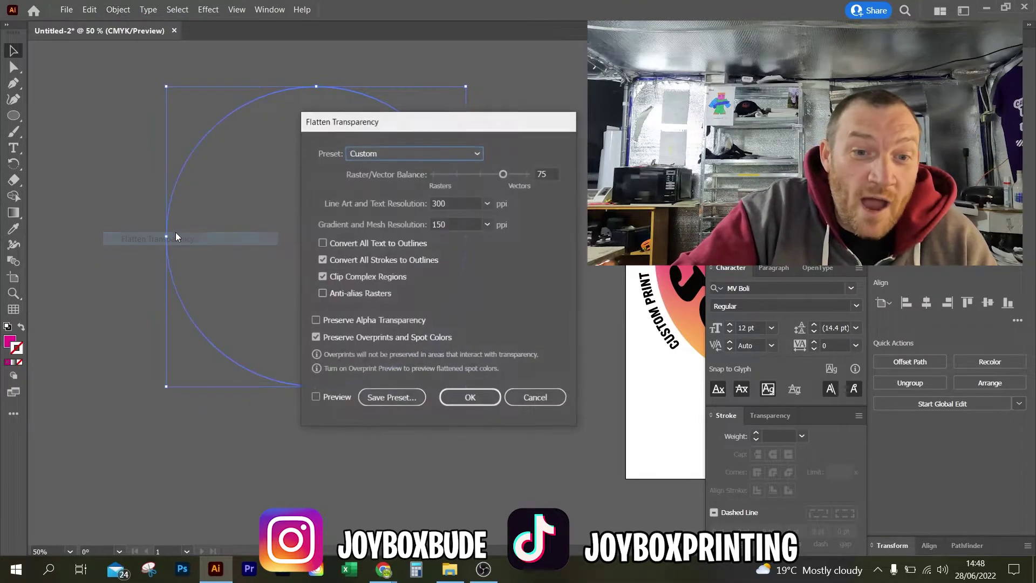
left_click(335, 264)
left_click(470, 397)
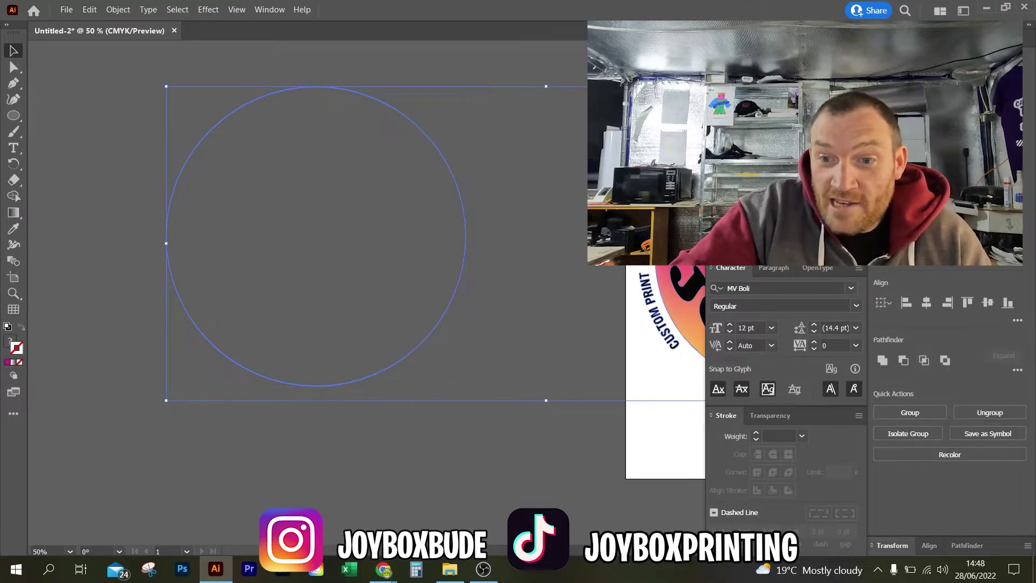
Centre the circle and the smiley artwork on each other and fit Artboard 1 to the selected art.
left_click(927, 303)
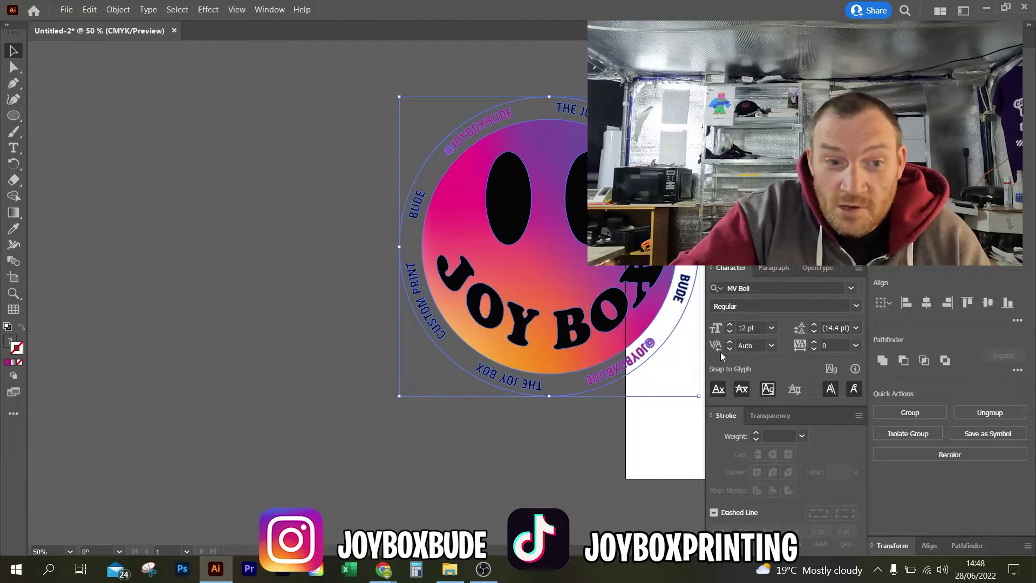
double_click(14, 277)
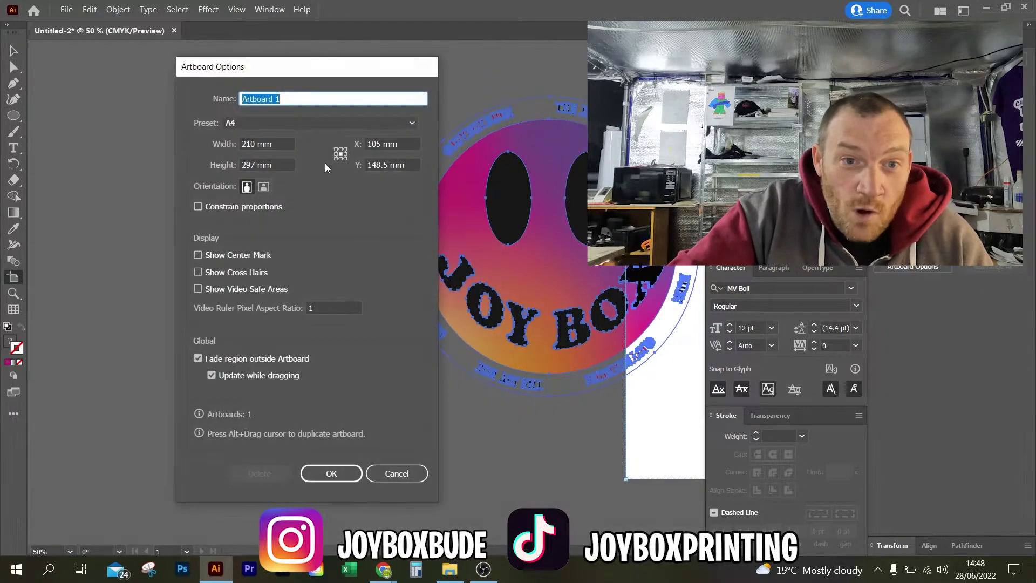
left_click(289, 124)
scroll(261, 179, "up", 2)
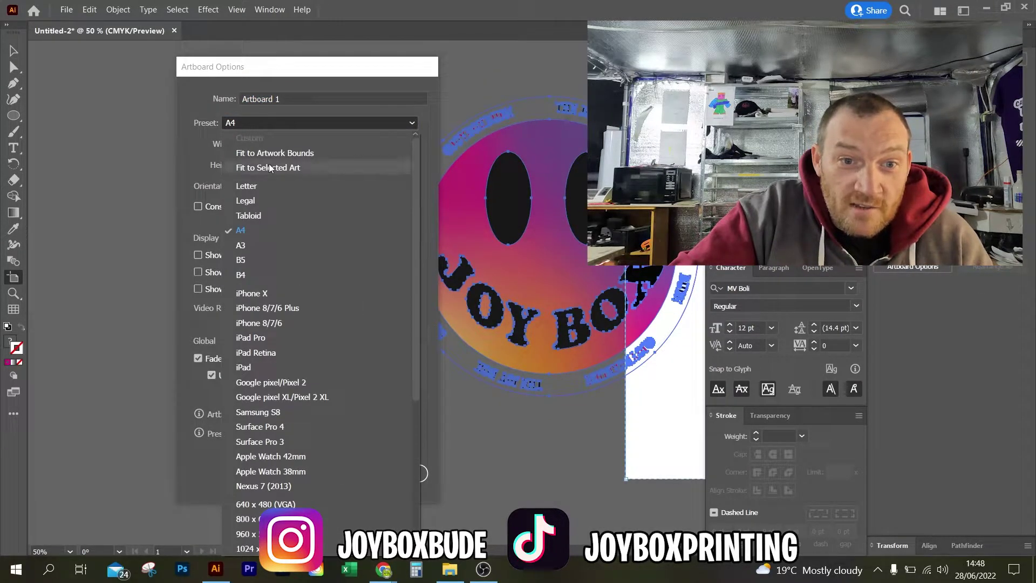
left_click(267, 171)
left_click(341, 471)
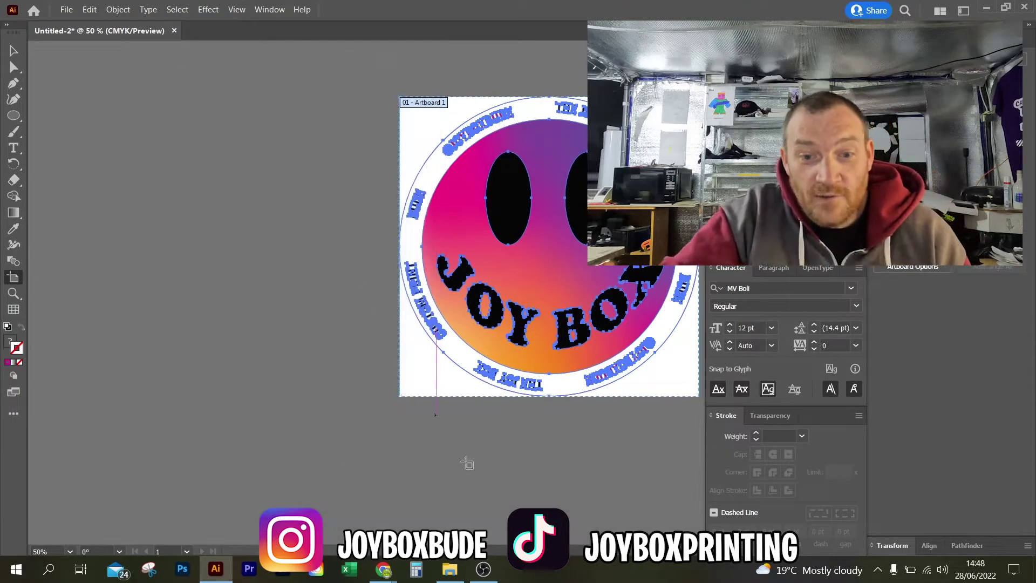
key("v")
left_click(250, 234)
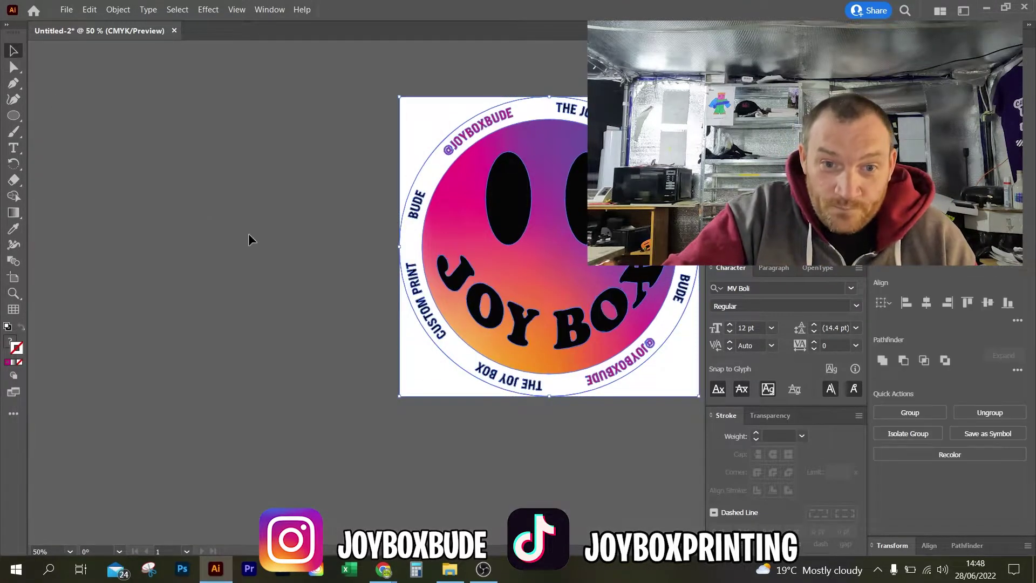
scroll(608, 461, "right", 3)
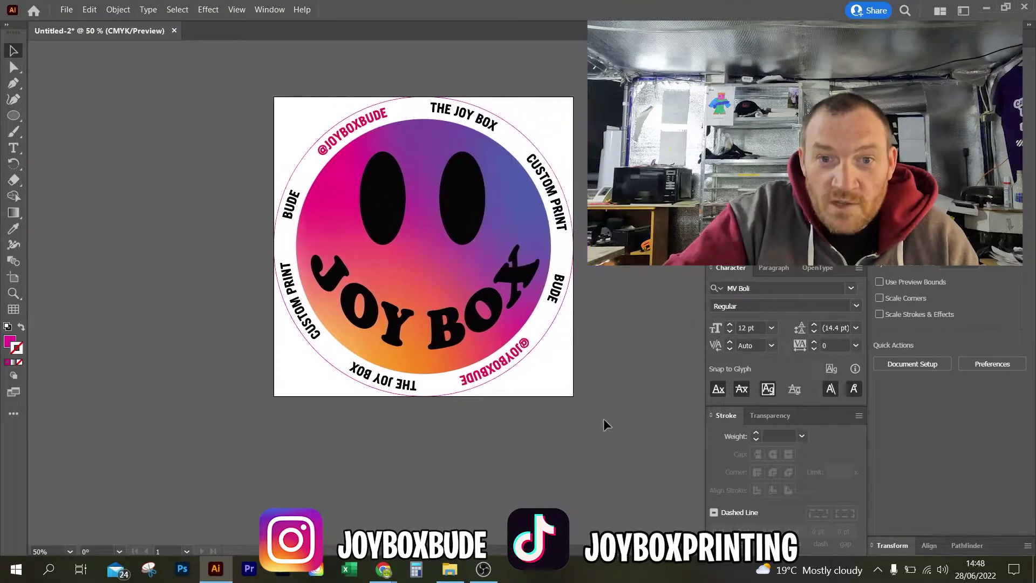
scroll(608, 460, "up", 1)
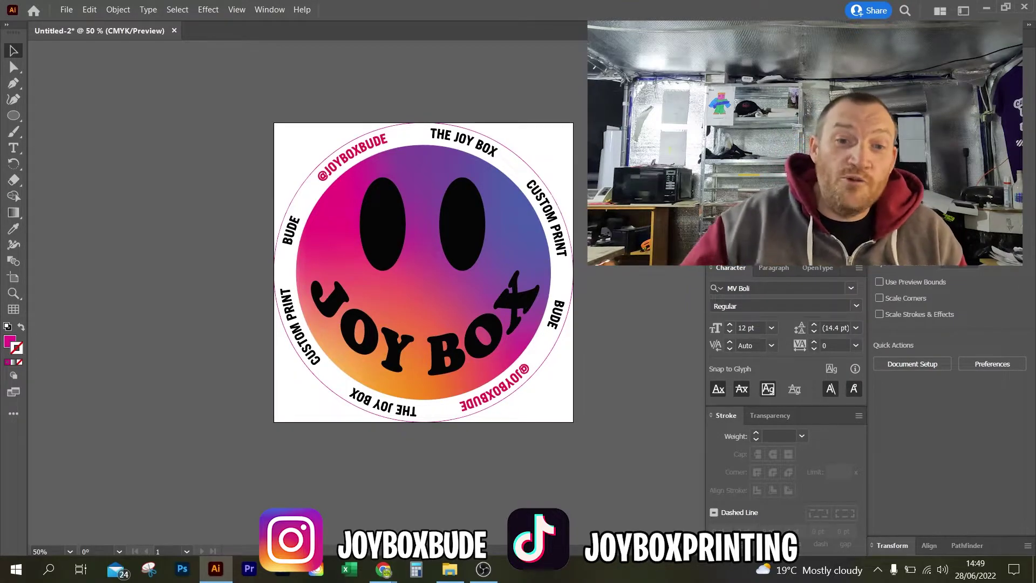
Select the outer circle and flatten its transparency, leaving Convert All Strokes to Outlines off.
key("ctrl+a")
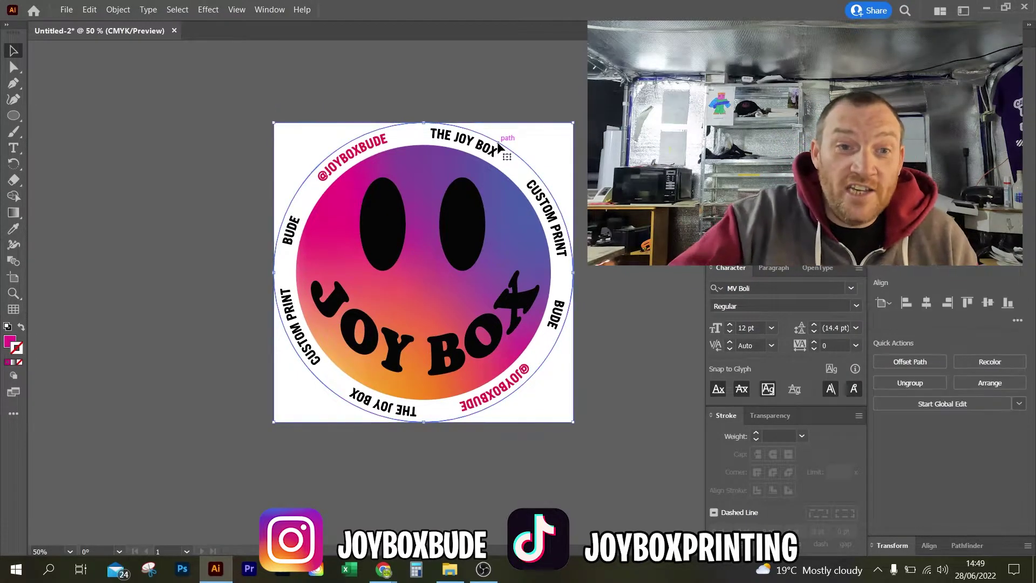
left_click(118, 10)
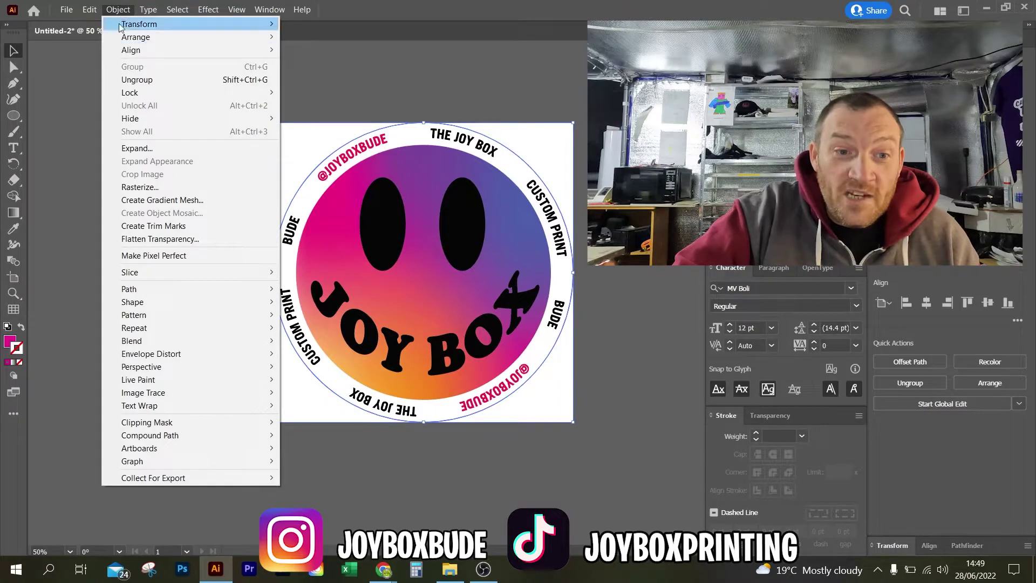
left_click(170, 241)
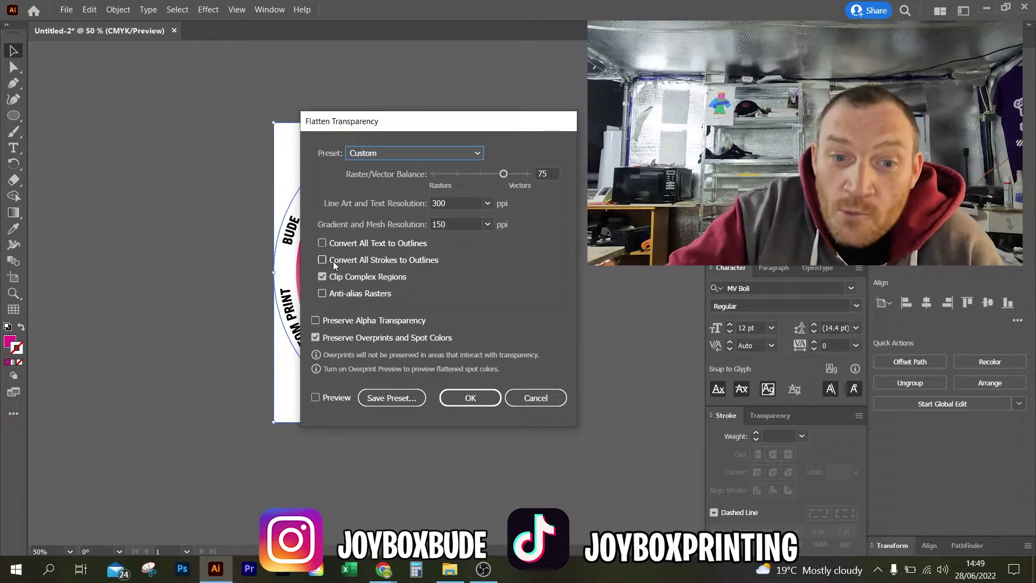
left_click(481, 401)
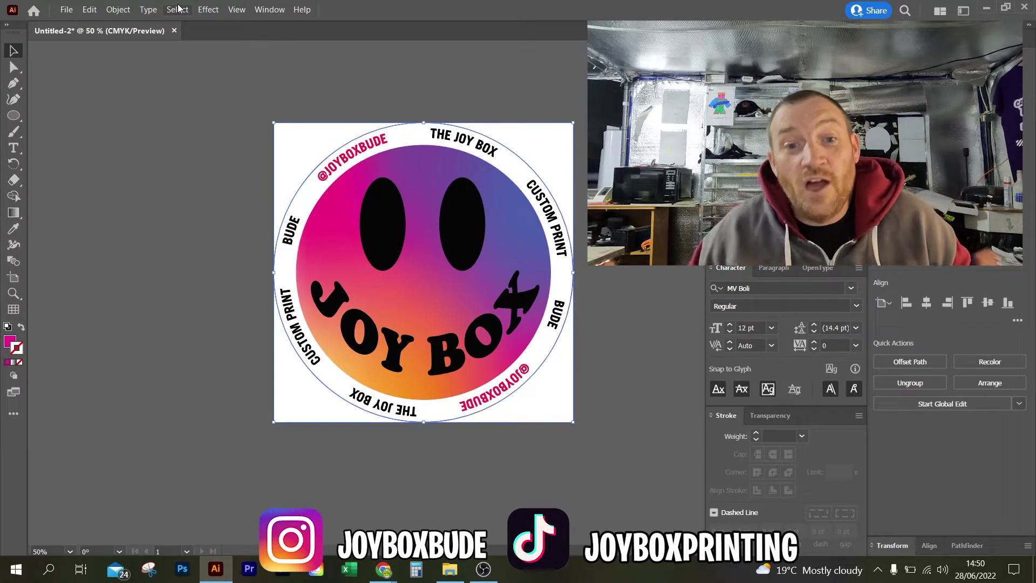
Repeat Flatten Transparency on the selected outer circle with only Clip Complex Regions and Preserve Overprints and Spot Colors enabled.
left_click(91, 10)
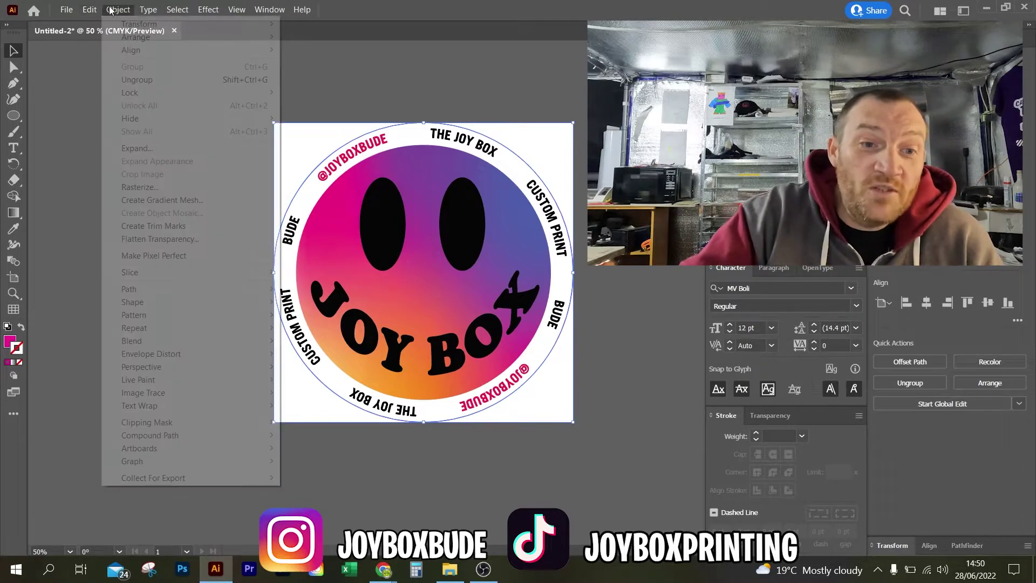
left_click(151, 239)
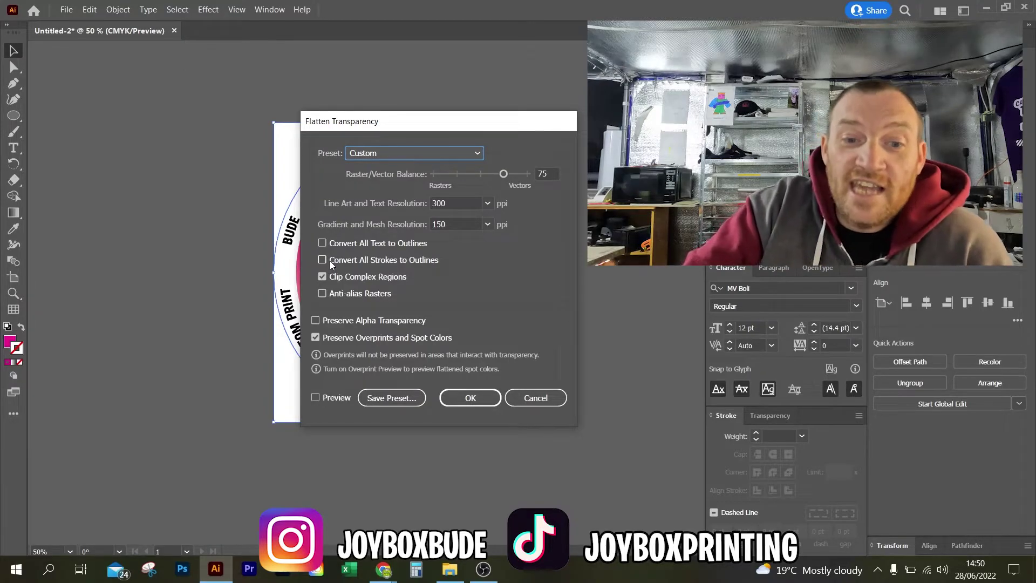
left_click(473, 397)
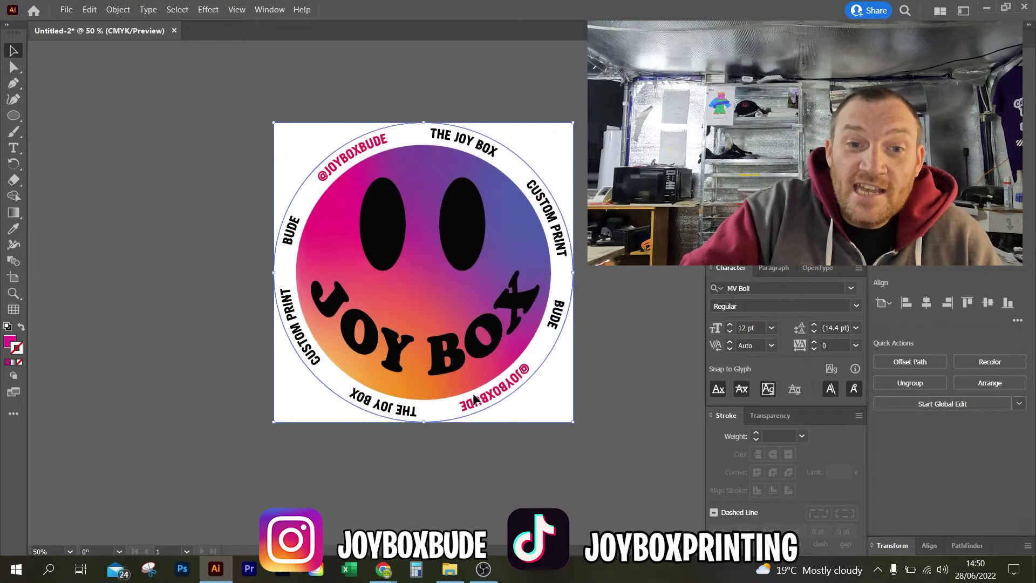